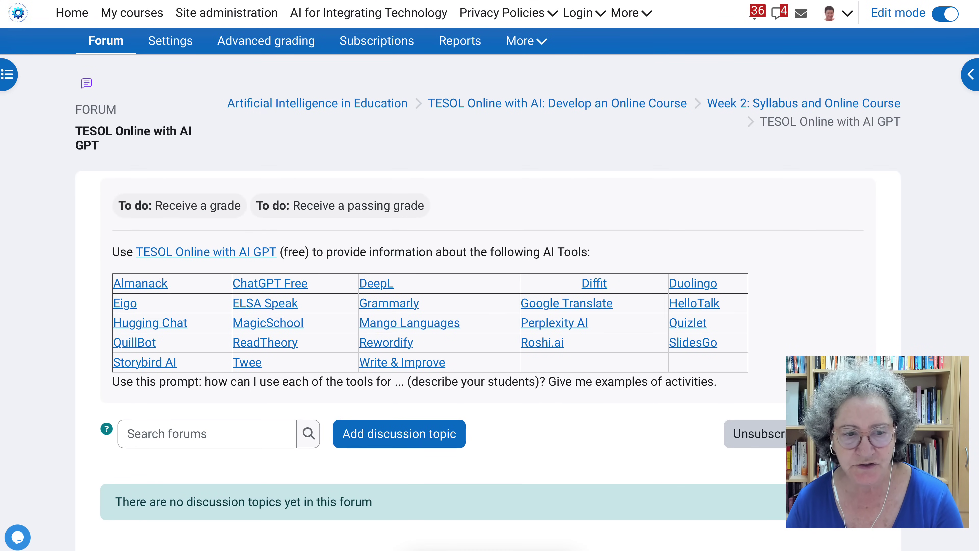
Step: Copy the prompt wording "how can I use each of the tools for" from the forum instructions
scroll(488, 309, down, 2)
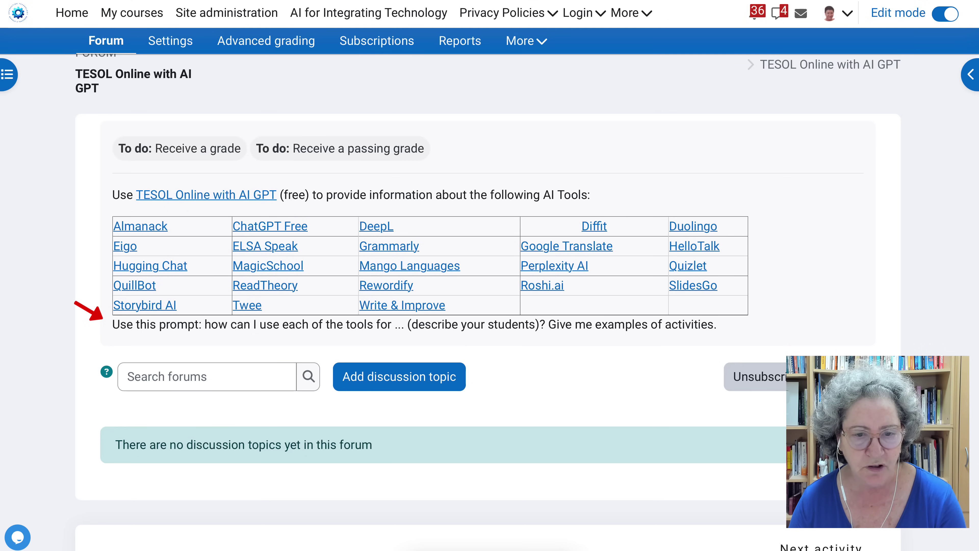
drag(205, 324, 389, 325)
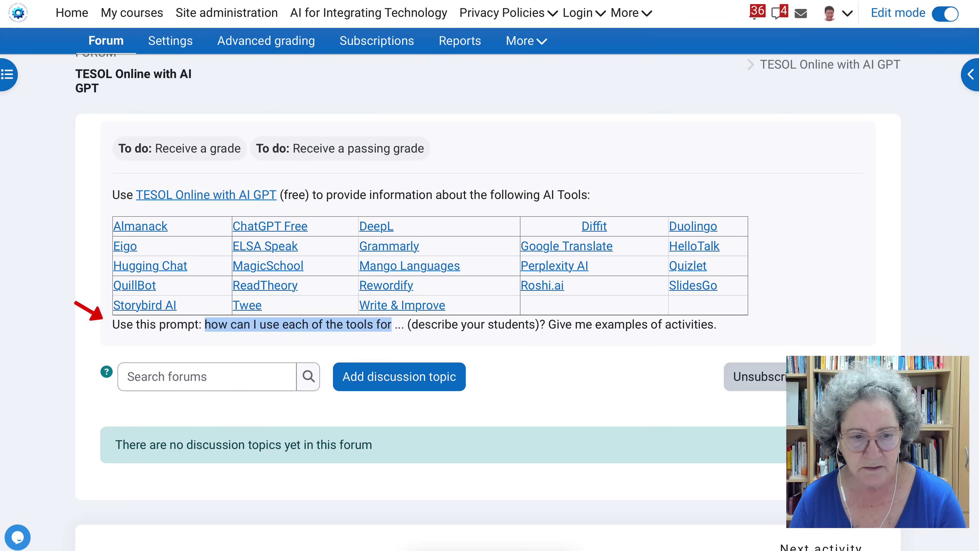
right_click(346, 318)
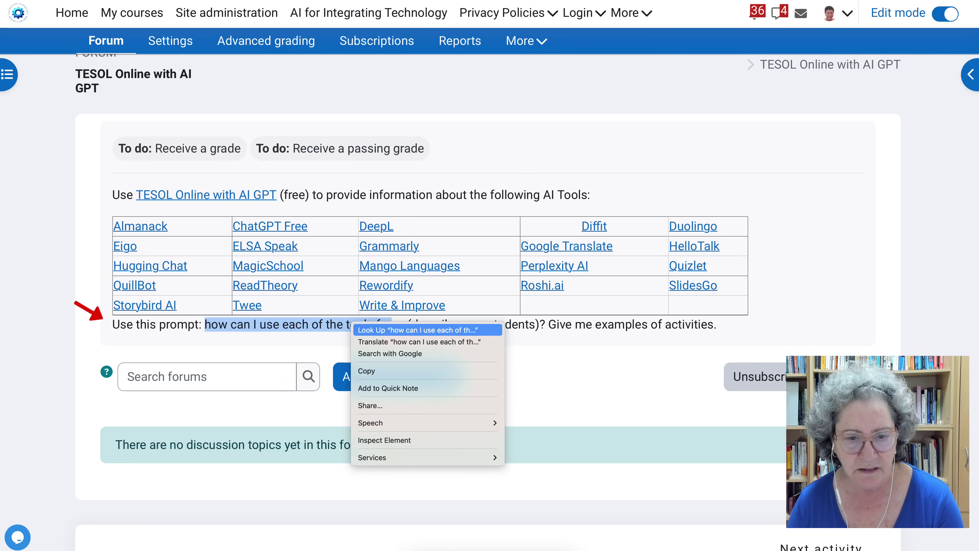
click(370, 370)
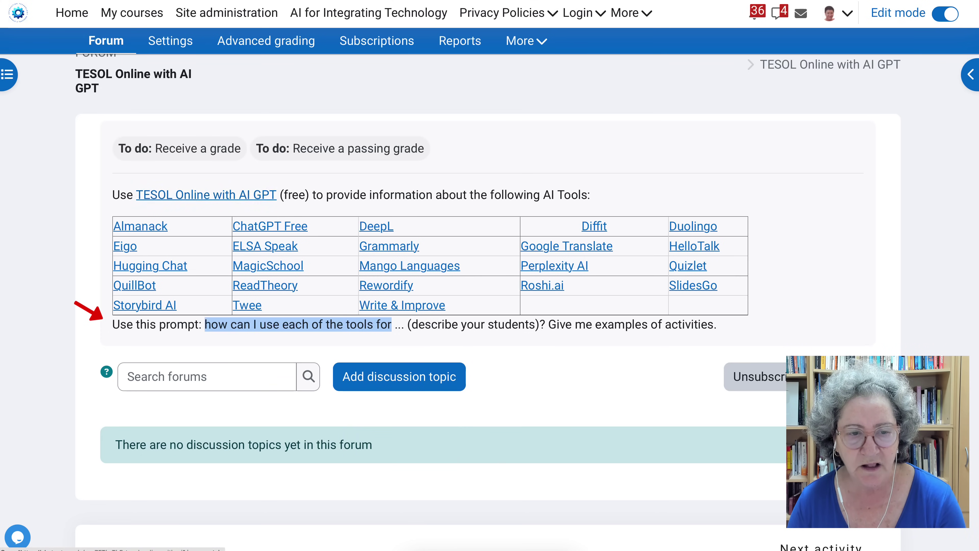
scroll(206, 195, down, 1)
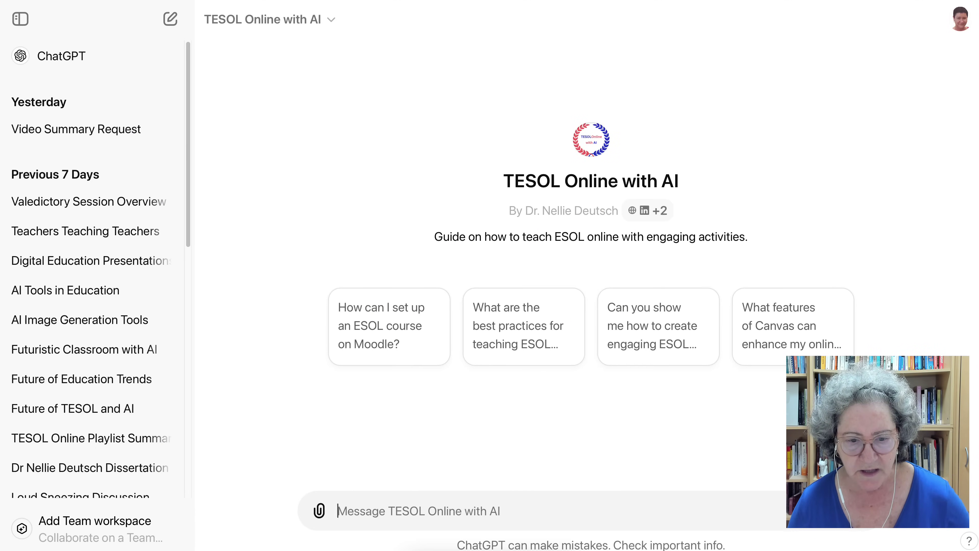
Step: Enter the copied wording as a TESOL Online with AI prompt and complete it to read "how can I use each of the tools for adult beginners:"
text(how can I use each of the tools for)
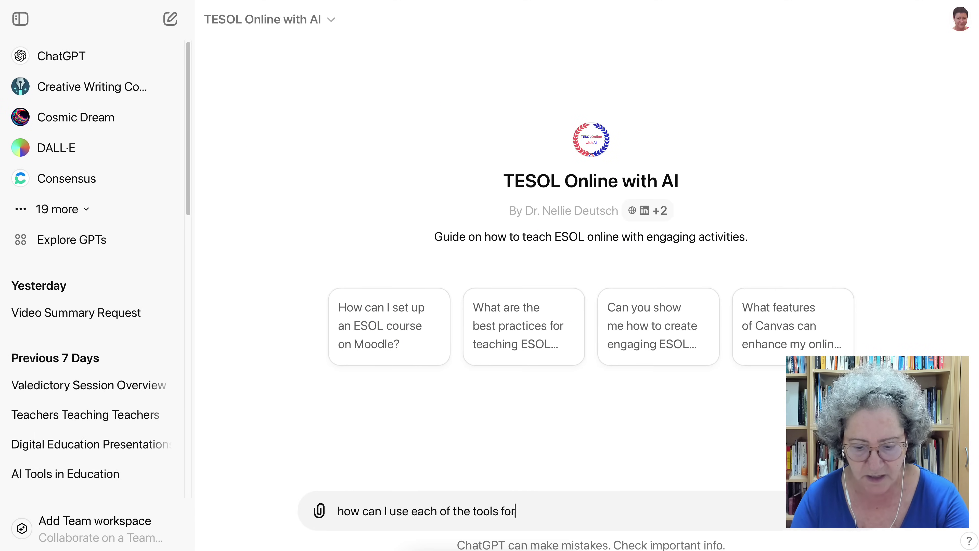
text( adu)
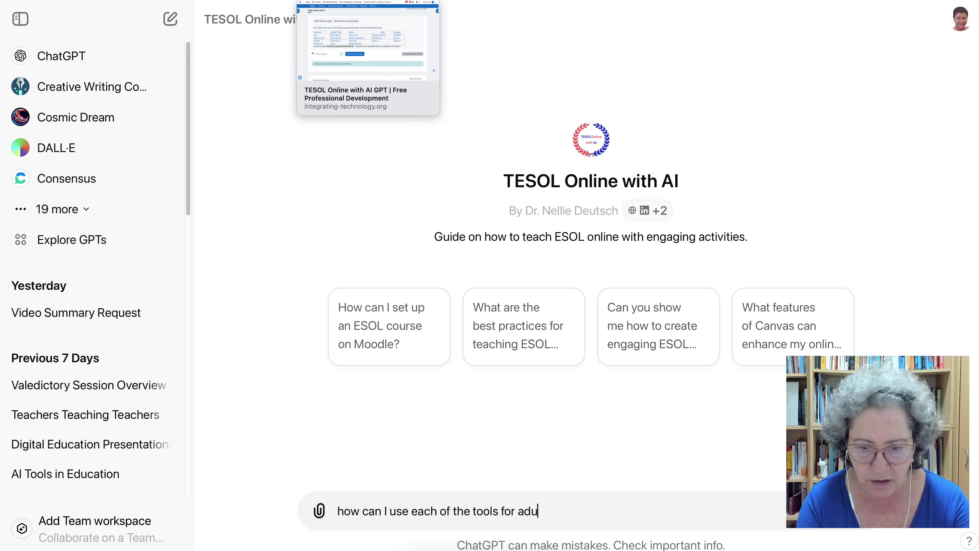
text(lt learners)
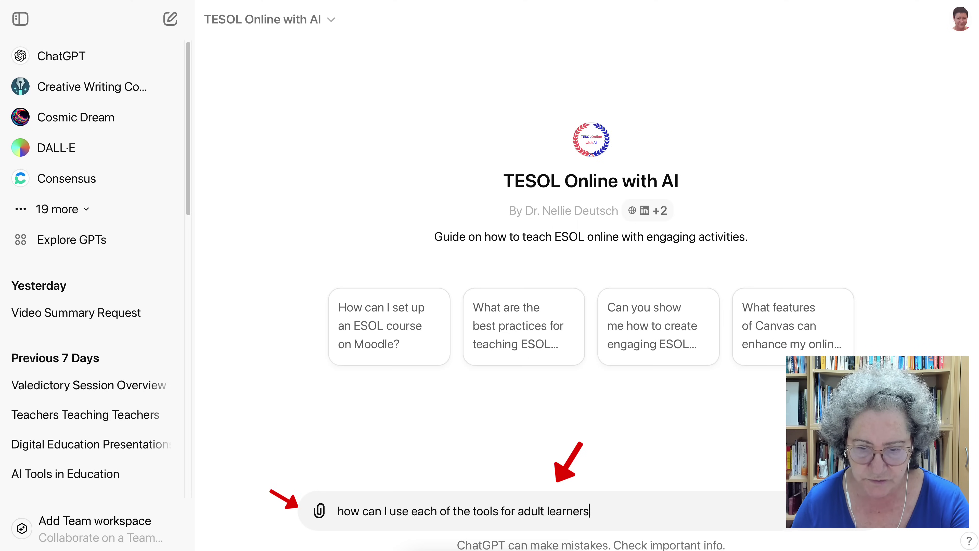
key(Left)
key(shift+alt+Left)
text(begin)
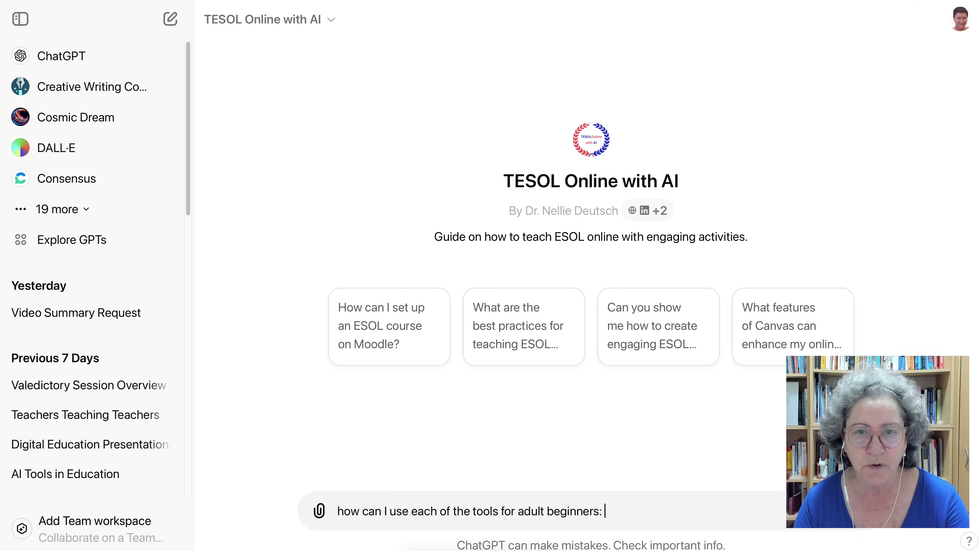
Step: Copy the full AI tools table from the forum page and extend the GPT prompt with "with examples of activities:"
key(ctrl+shift+Tab)
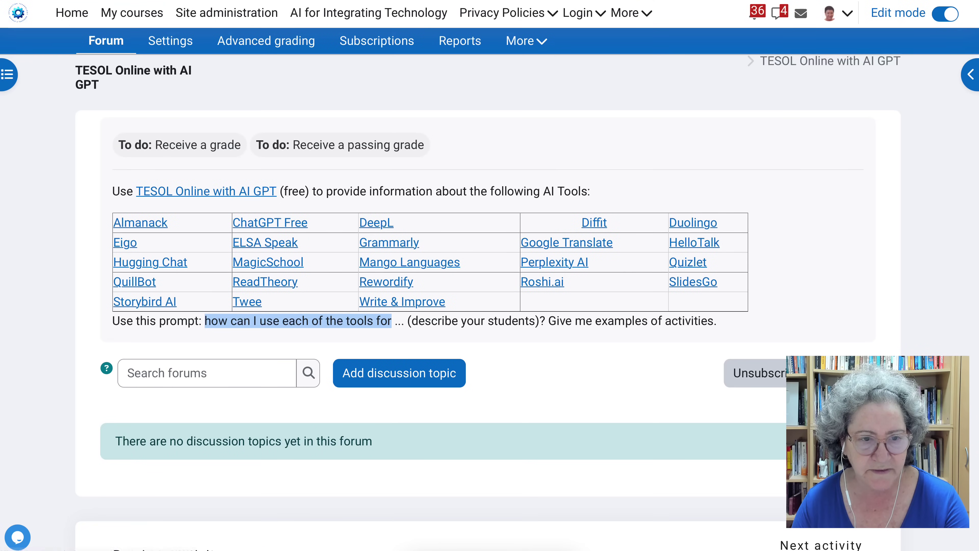
mouse_move(113, 222)
mouse_down()
mouse_move(565, 281)
mouse_move(524, 303)
mouse_up()
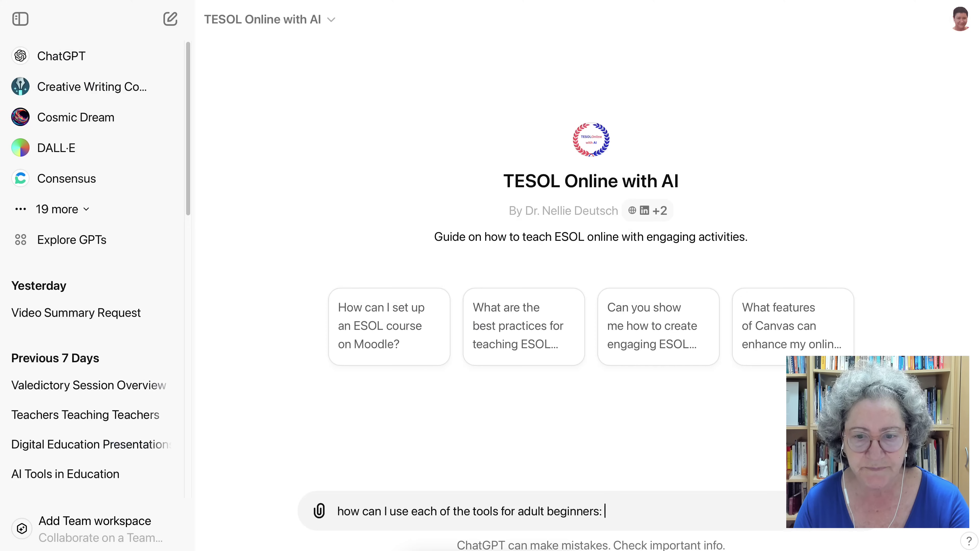
key(BackSpace)
text(wi)
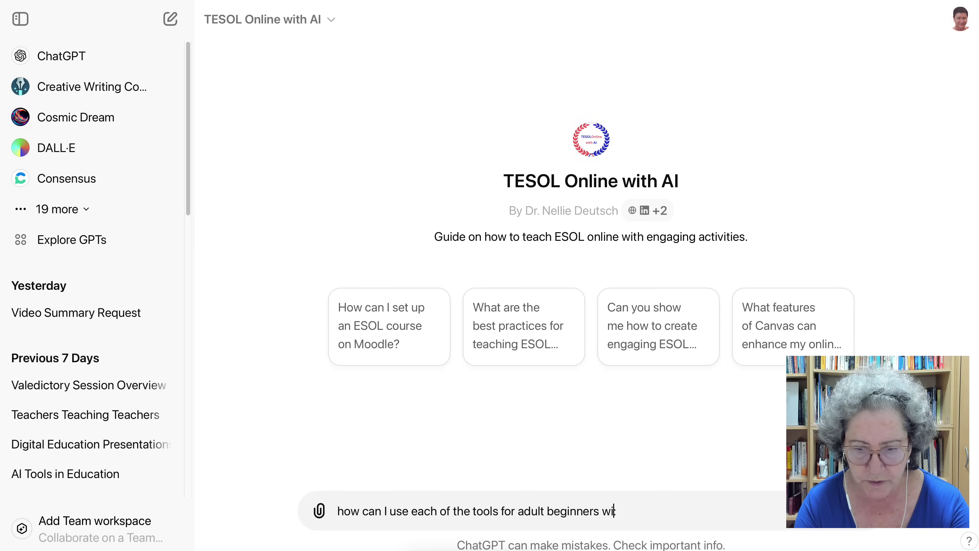
text(th examples of ac ti)
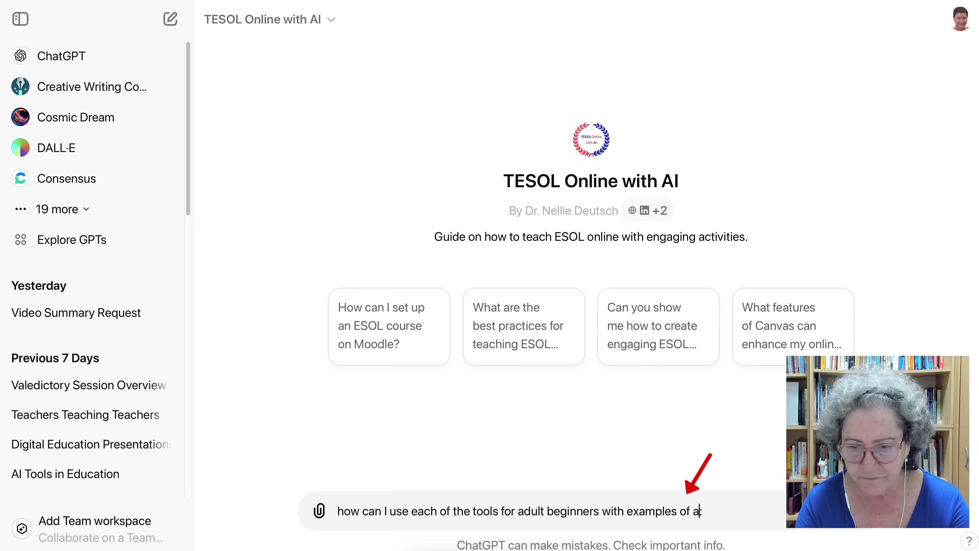
key(BackSpace)
key(BackSpace)
key(BackSpace)
text(tivities)
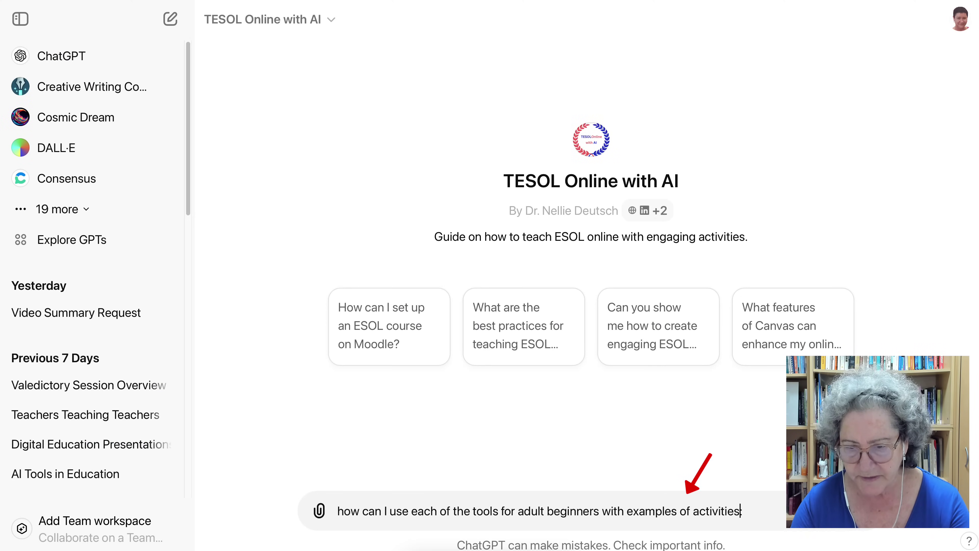
Step: Submit the prompt with the copied AI tools list added below it, and regenerate the response
key(super+v)
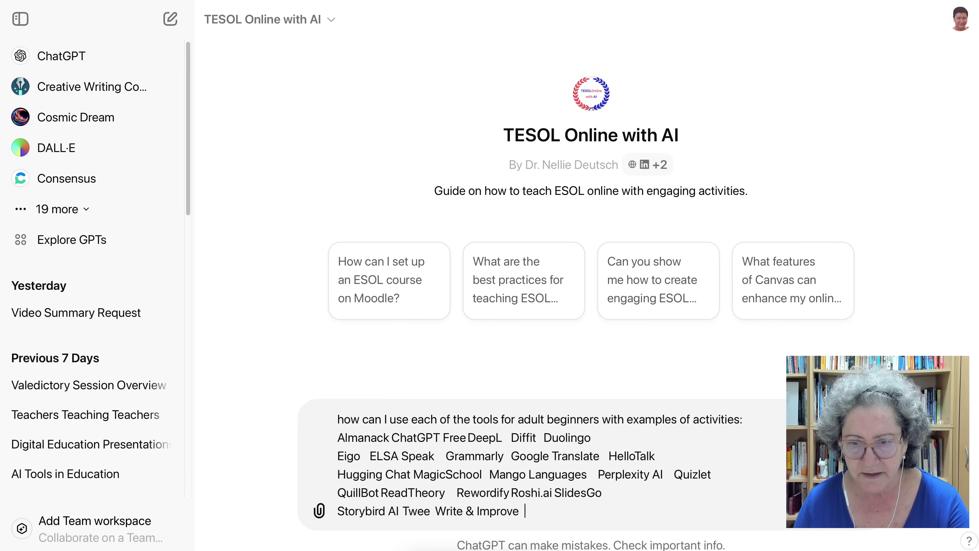
key(Return)
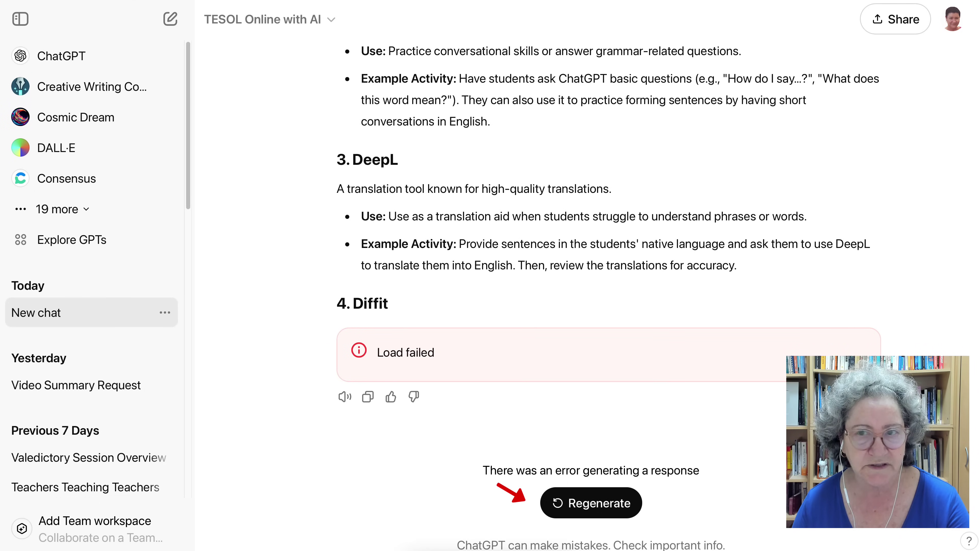
click(591, 503)
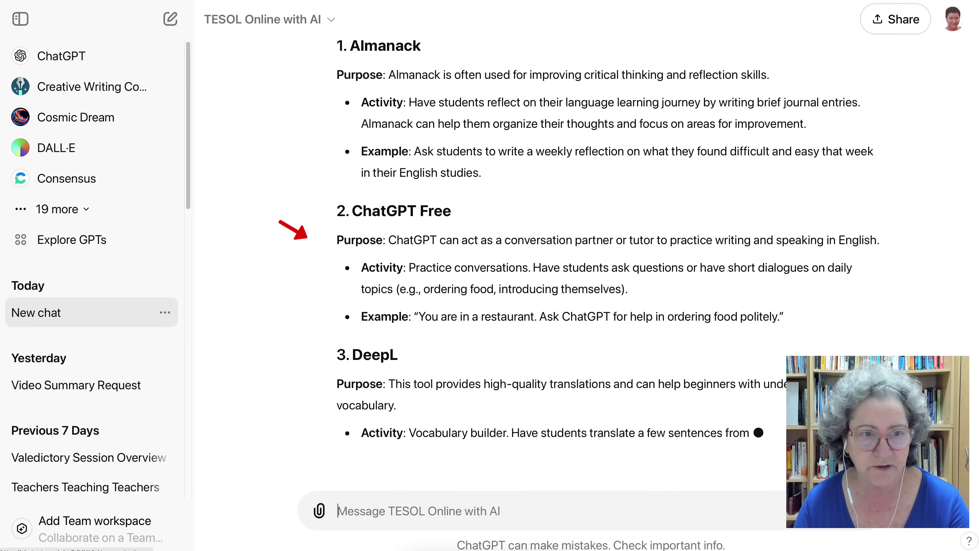
Step: Hide the chat sidebar and write "Add the full links not hyperlinked words of each of the Tools and add them to a table."
click(20, 18)
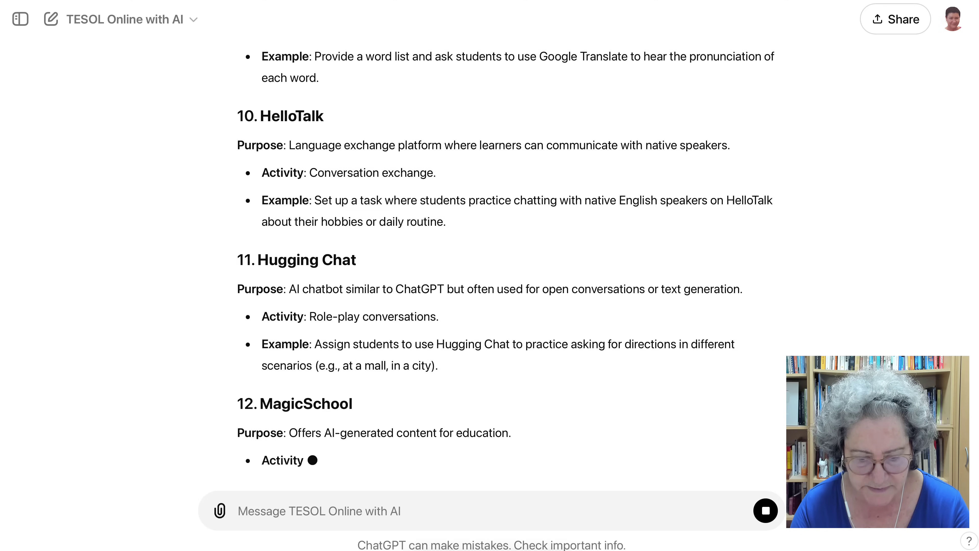
text(Add the lih)
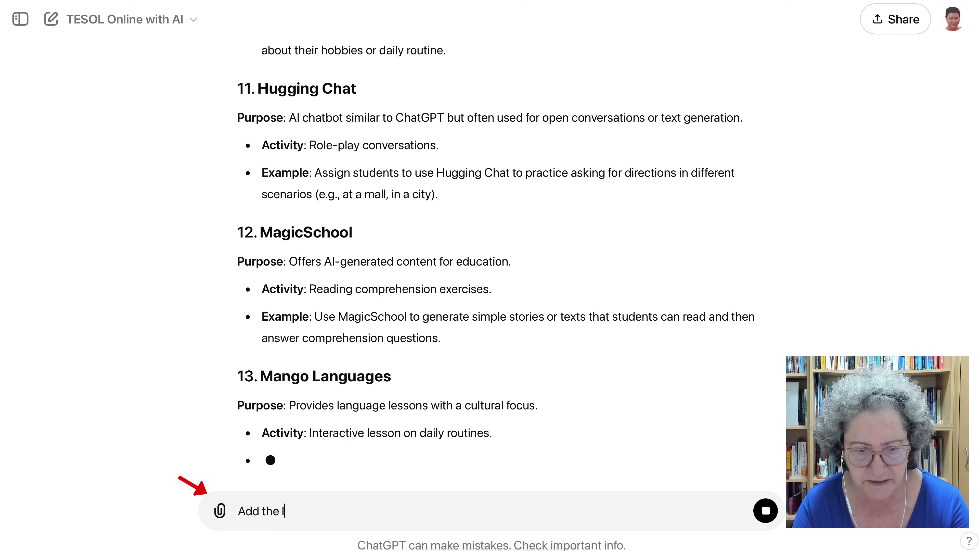
key(BackSpace)
text(nks)
key(BackSpace)
key(BackSpace)
key(BackSpace)
key(BackSpace)
key(BackSpace)
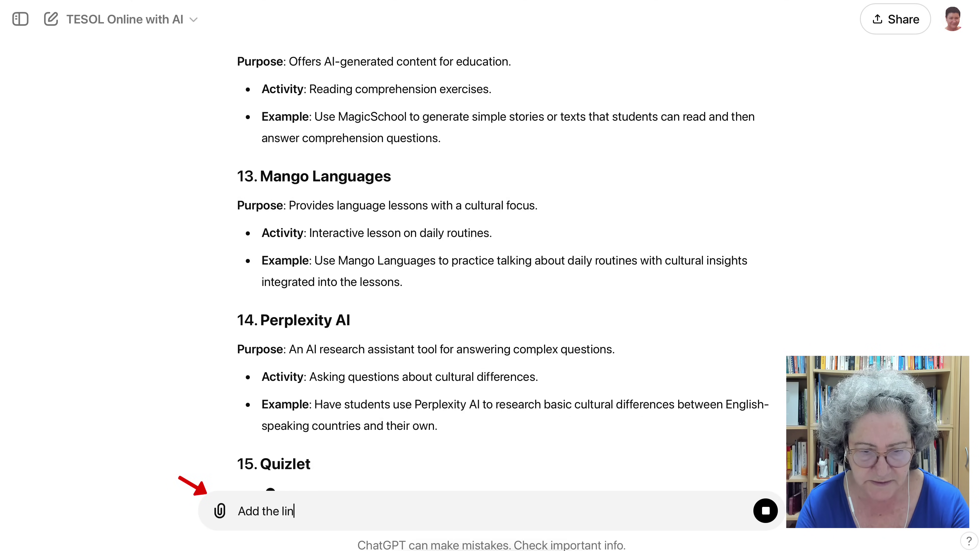
text(full l)
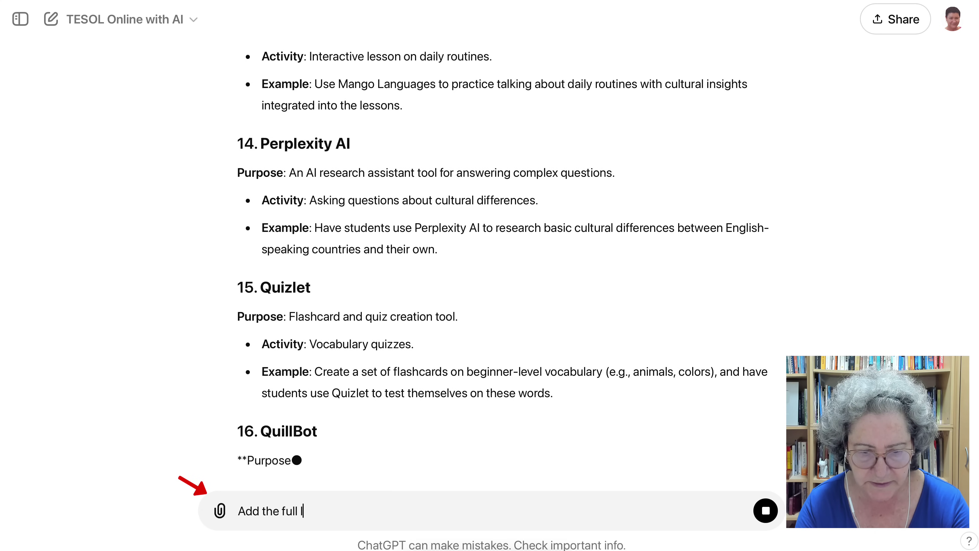
text(inks not hy)
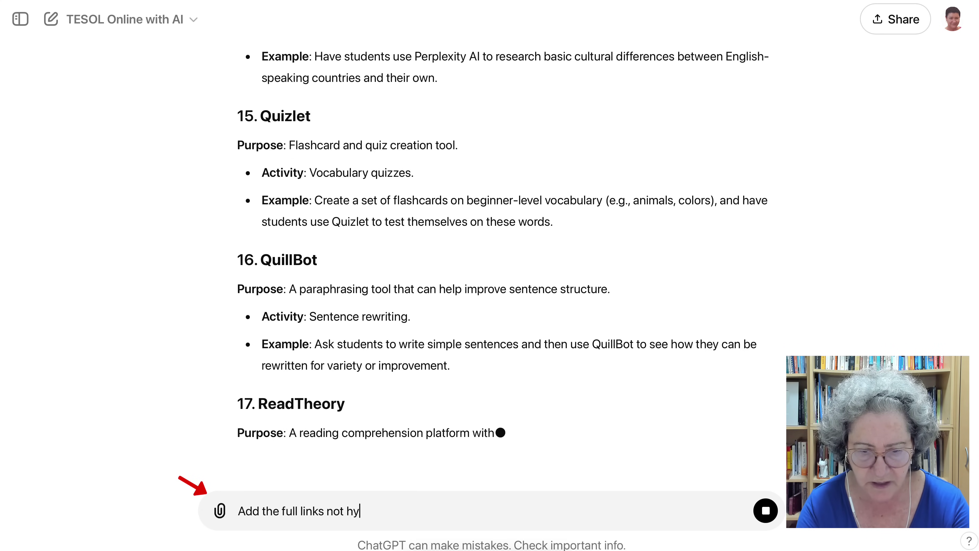
text(perlinke)
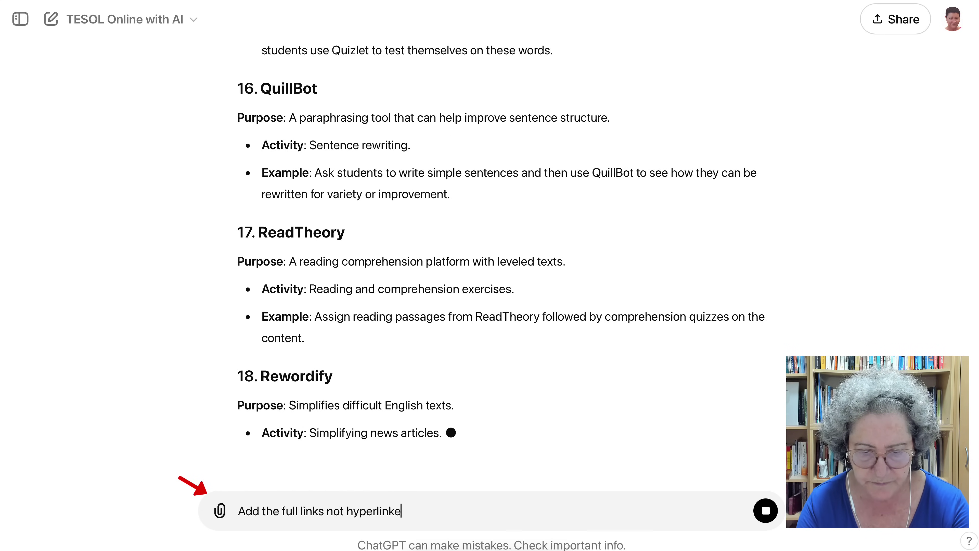
text(d words )
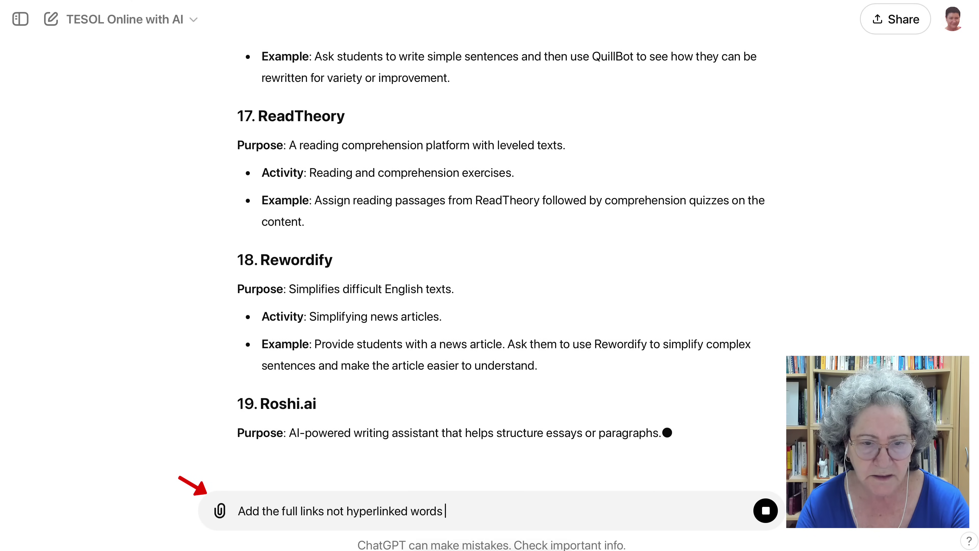
text(of each of)
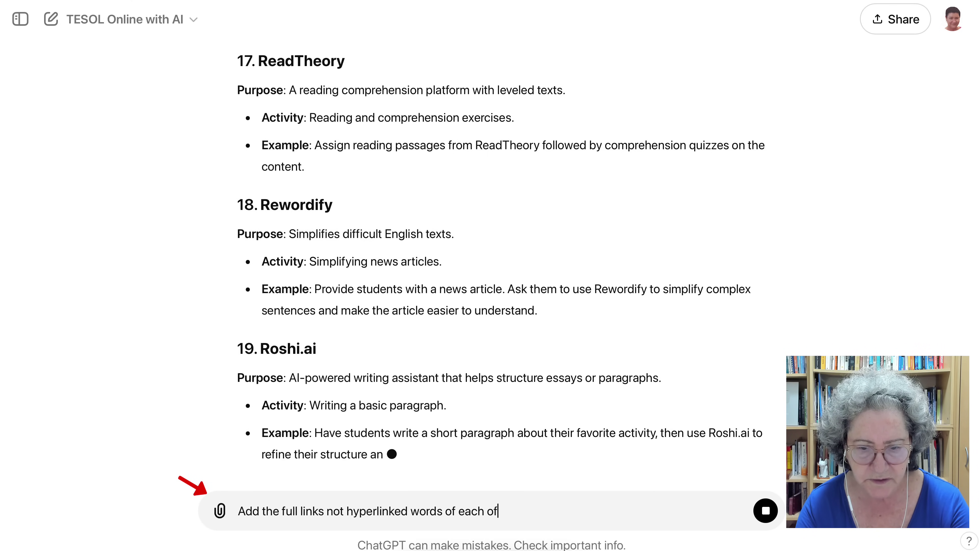
text( the Tool)
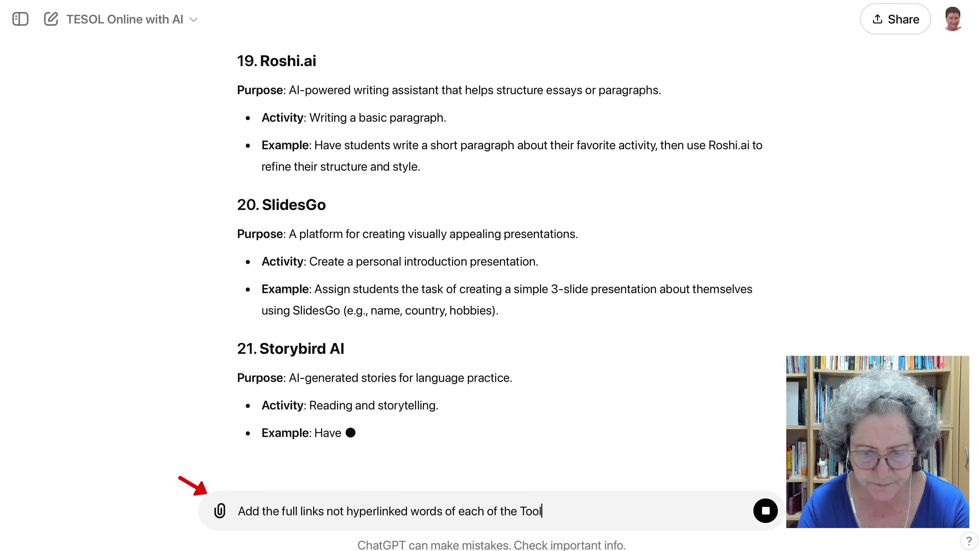
text(s and )
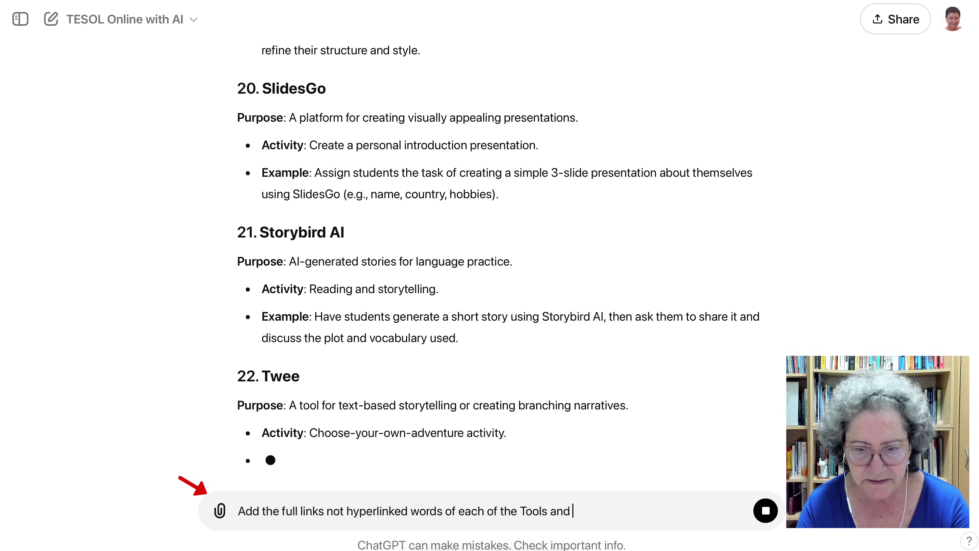
text(add them to a table.)
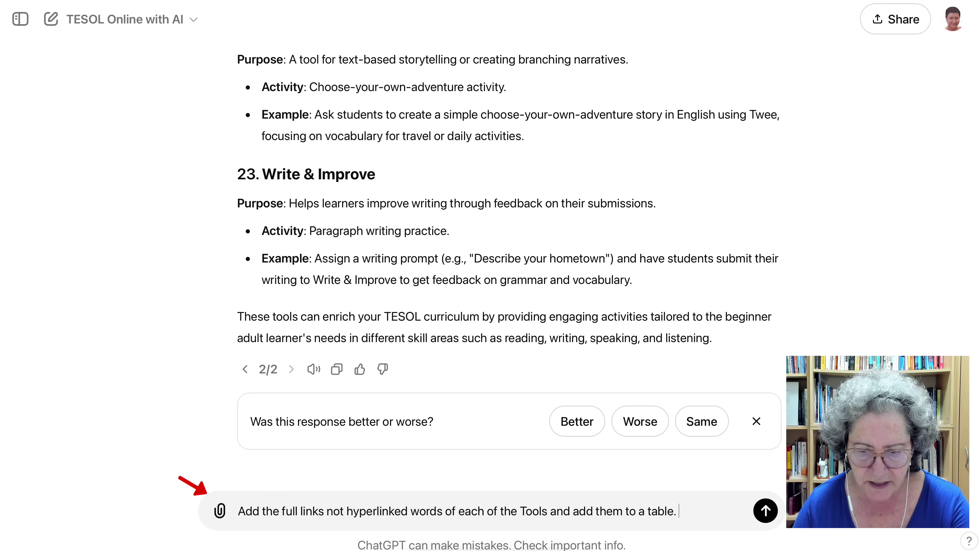
Step: Replace "them" with "all the information" in the follow-up message and send it
double_click(609, 511)
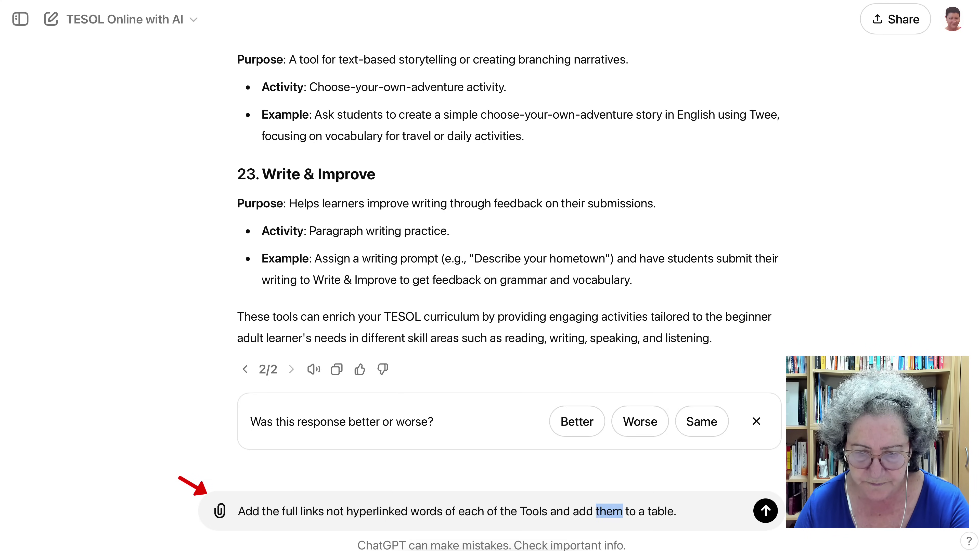
key(BackSpace)
text(all the infor)
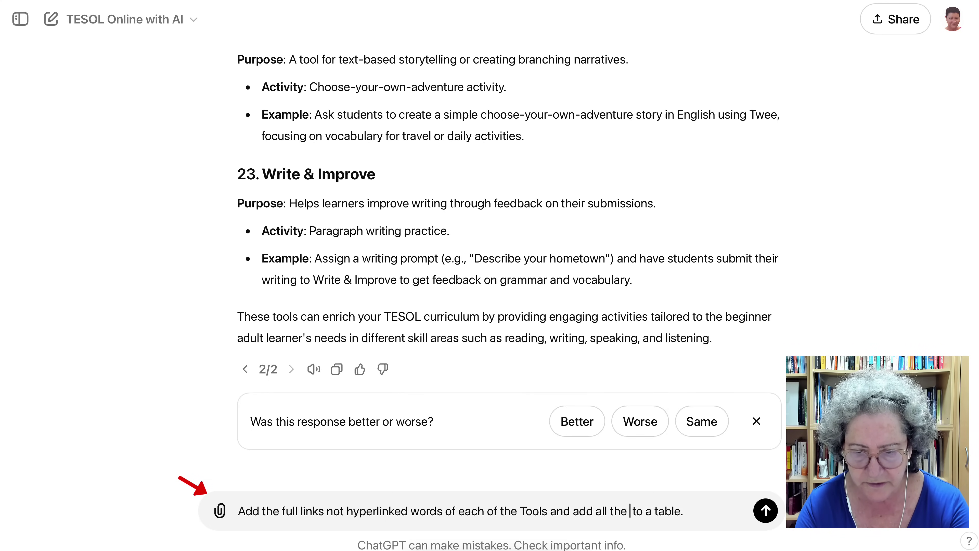
text(mati)
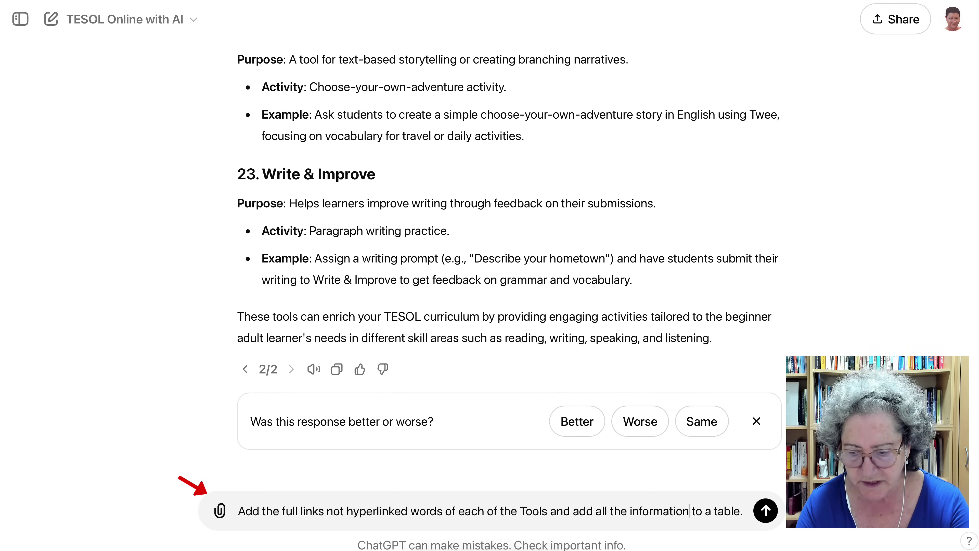
text(on)
key(Return)
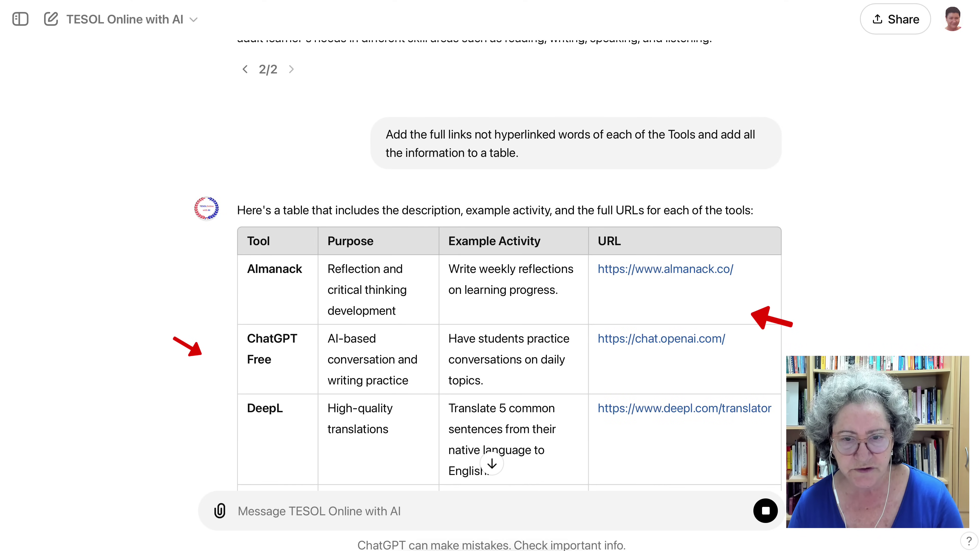
Step: Select and copy the entire generated table of tools, purposes, example activities and URLs, from its header row to the last tool
scroll(490, 270, up, 5)
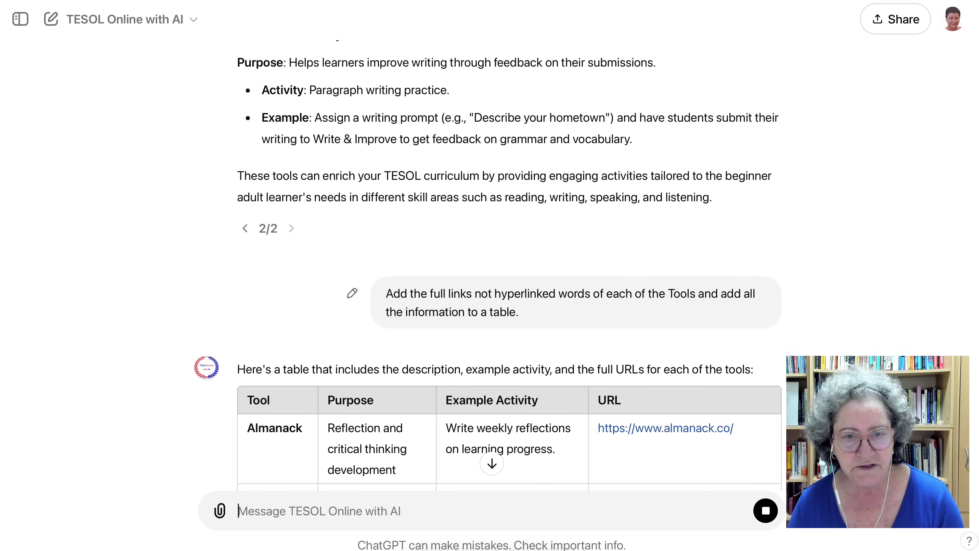
scroll(490, 270, up, 3)
scroll(489, 270, down, 12)
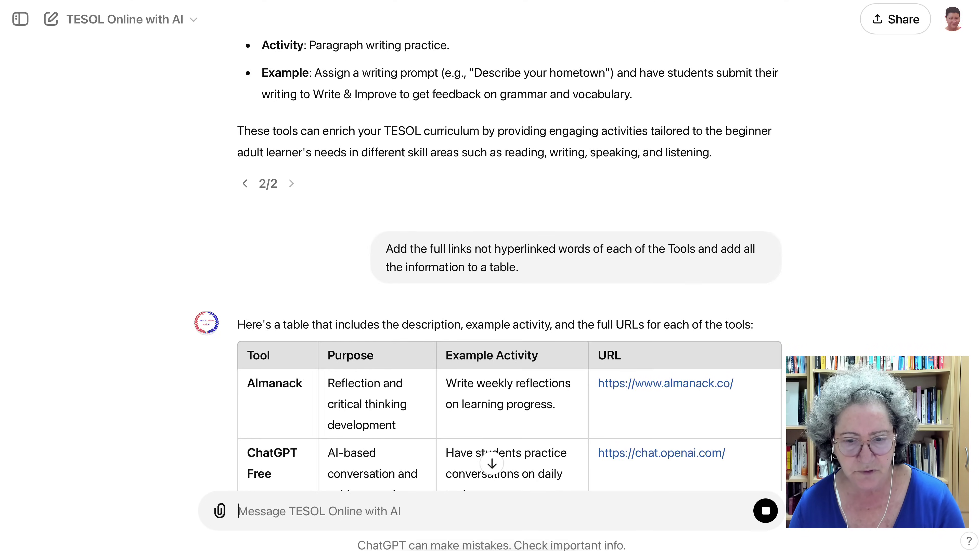
scroll(489, 270, down, 4)
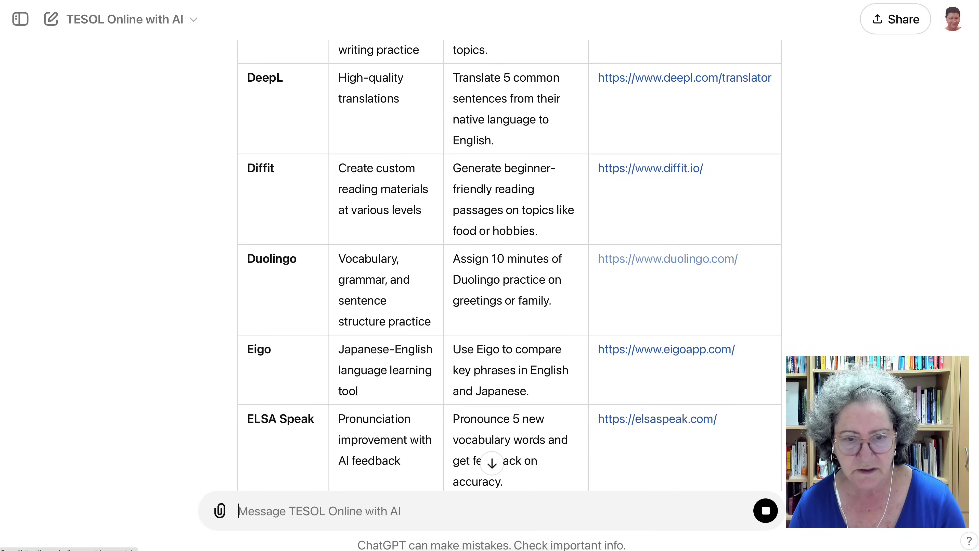
scroll(490, 270, down, 7)
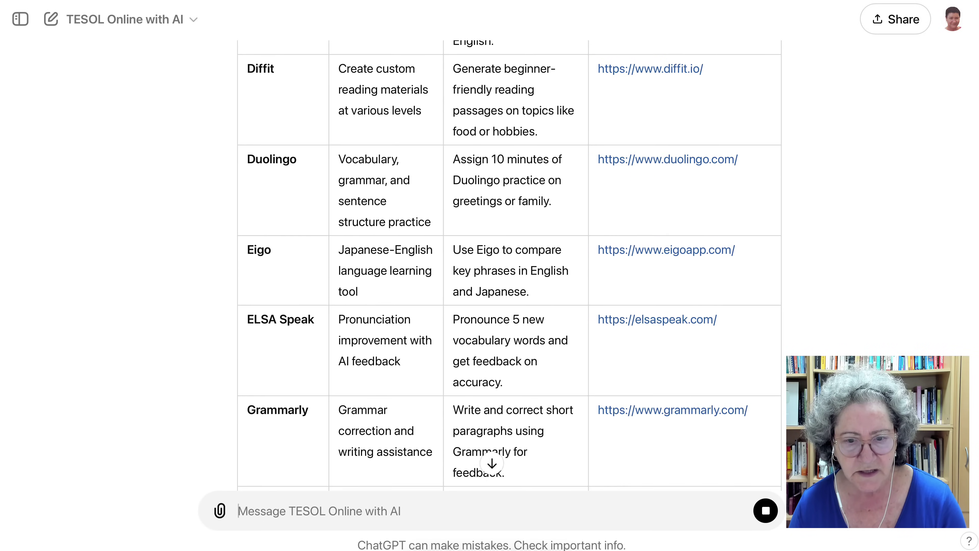
scroll(490, 270, down, 4)
scroll(490, 270, up, 16)
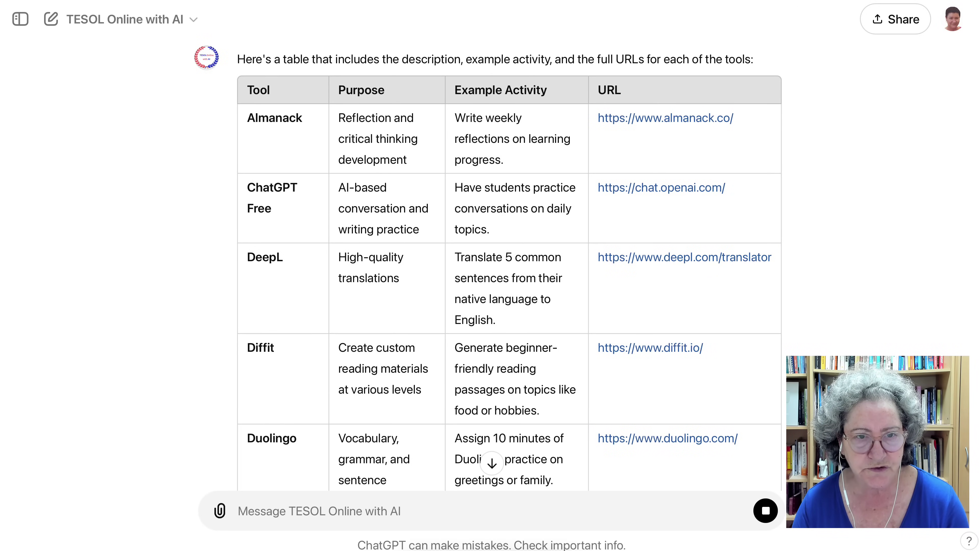
mouse_move(248, 90)
mouse_down()
mouse_move(396, 139)
mouse_move(709, 359)
mouse_move(742, 463)
mouse_move(744, 548)
mouse_up()
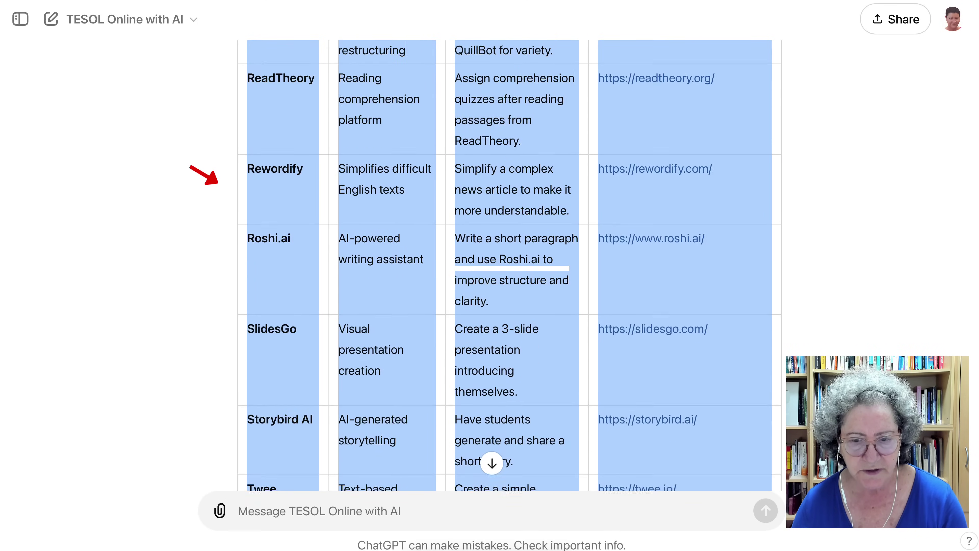
drag(732, 486, 634, 374)
drag(219, 183, 218, 184)
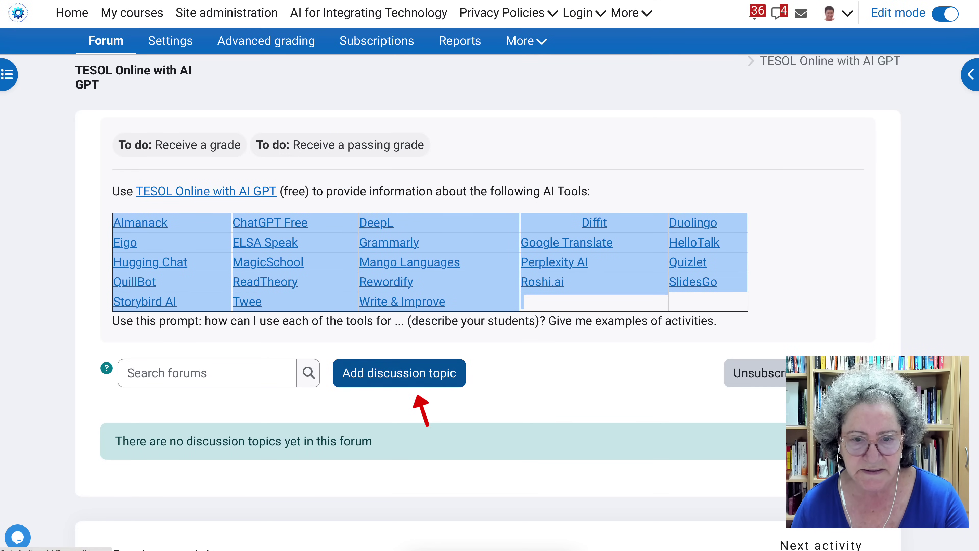
Step: Switch to the Moodle forum page and start a new discussion topic with the subject "Input"
click(400, 373)
click(399, 449)
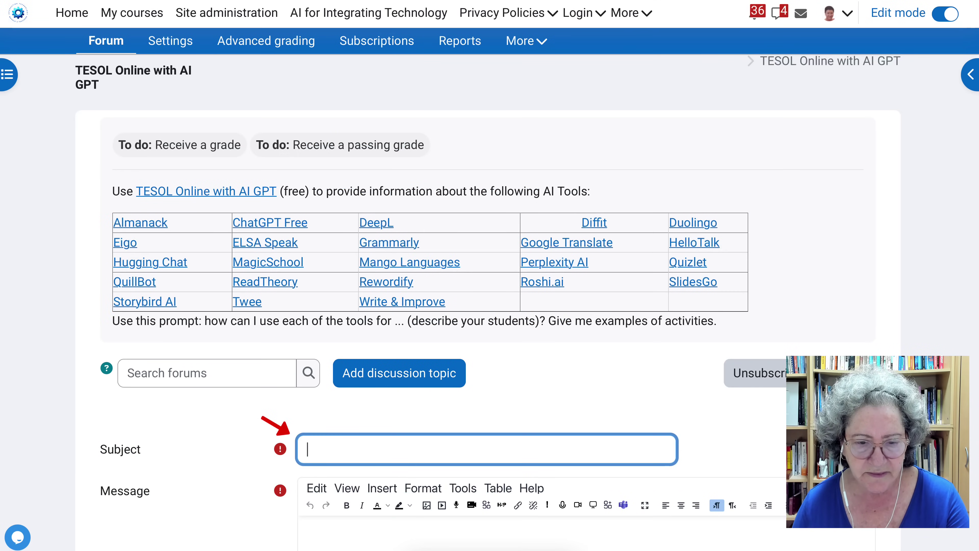
text(Input)
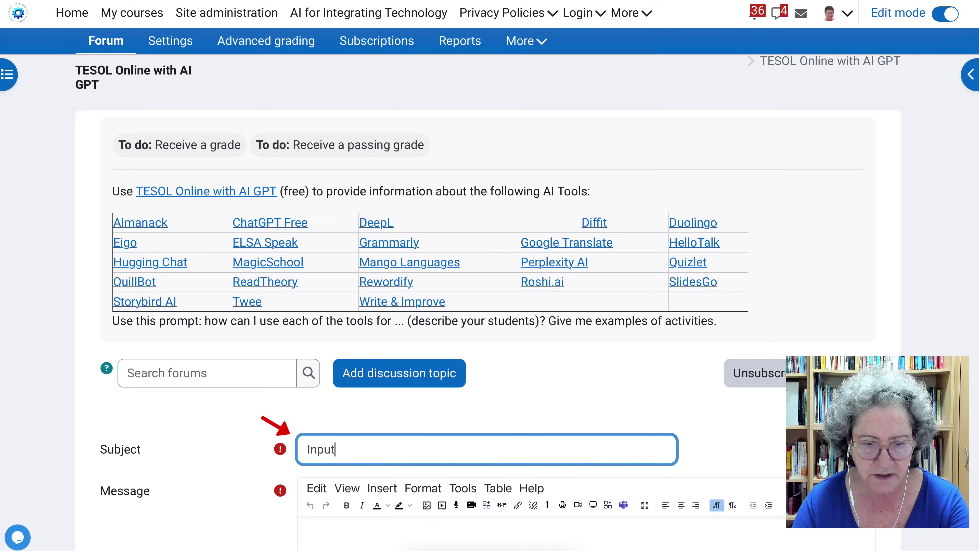
Step: Paste the copied AI tools table into the message body of the new discussion topic
scroll(450, 302, down, 1)
scroll(428, 285, down, 8)
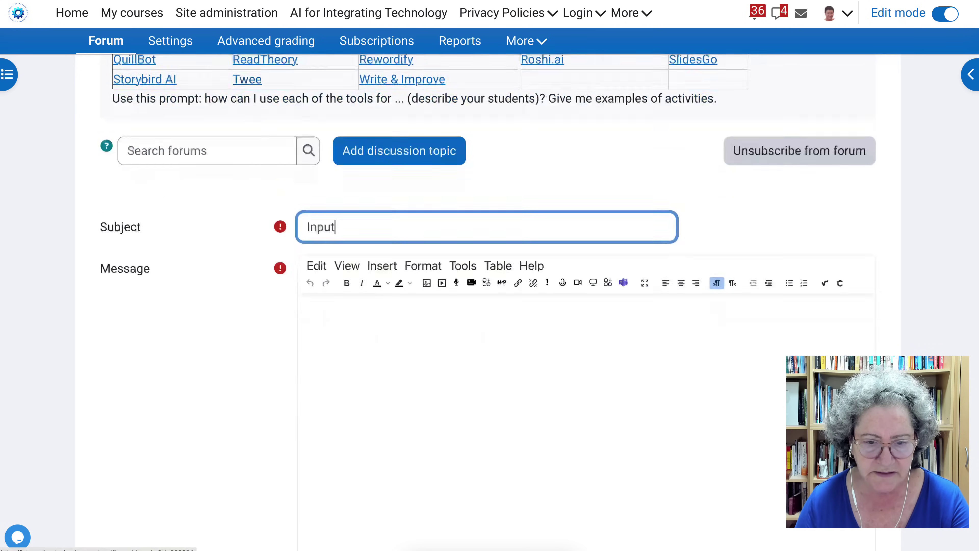
click(399, 239)
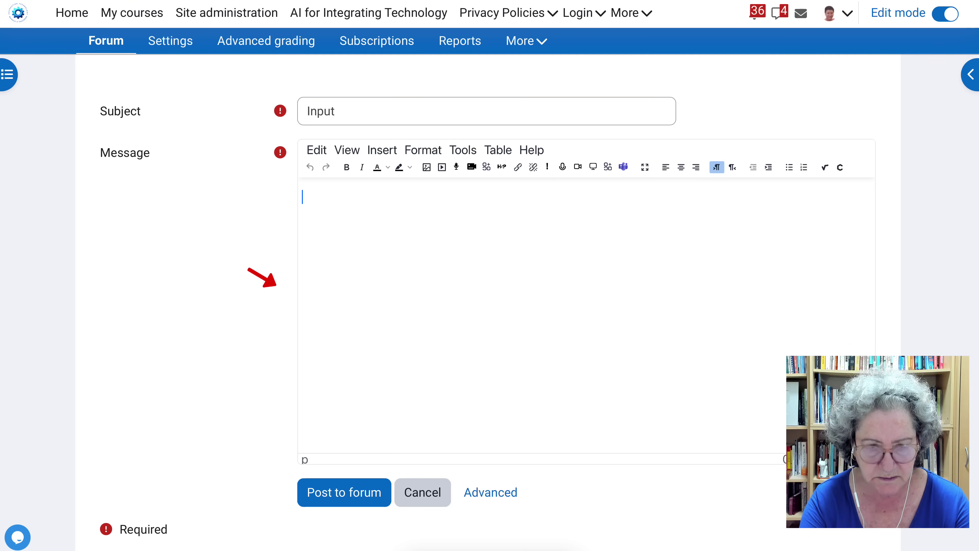
key(ctrl+v)
scroll(582, 315, up, 10)
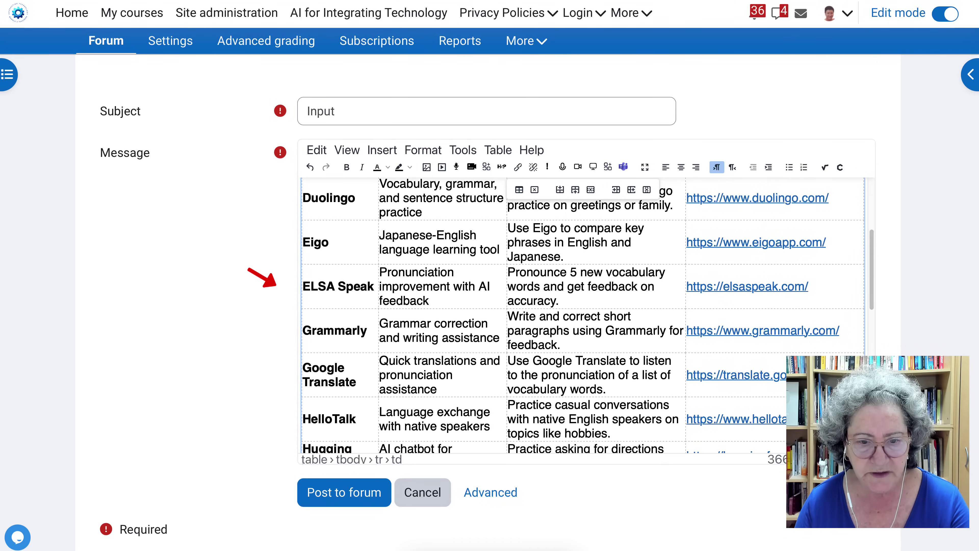
Step: Set the border width of the pasted table to 1 in its table properties and save
click(356, 198)
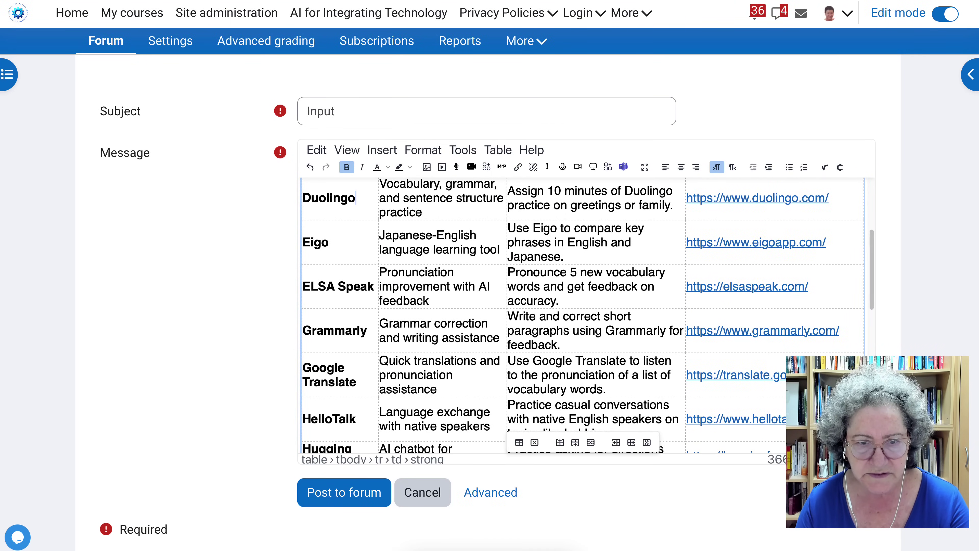
scroll(582, 314, up, 1)
scroll(582, 315, up, 3)
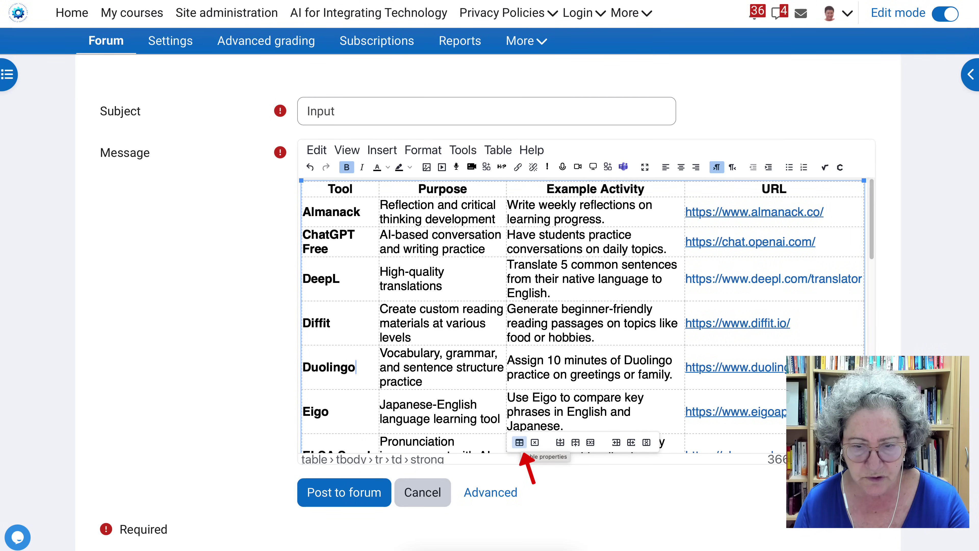
click(520, 442)
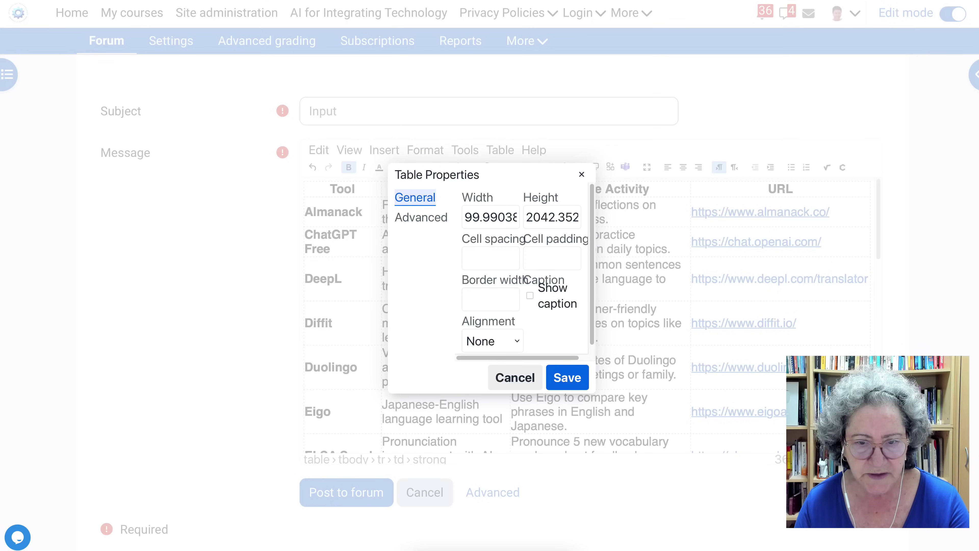
click(467, 299)
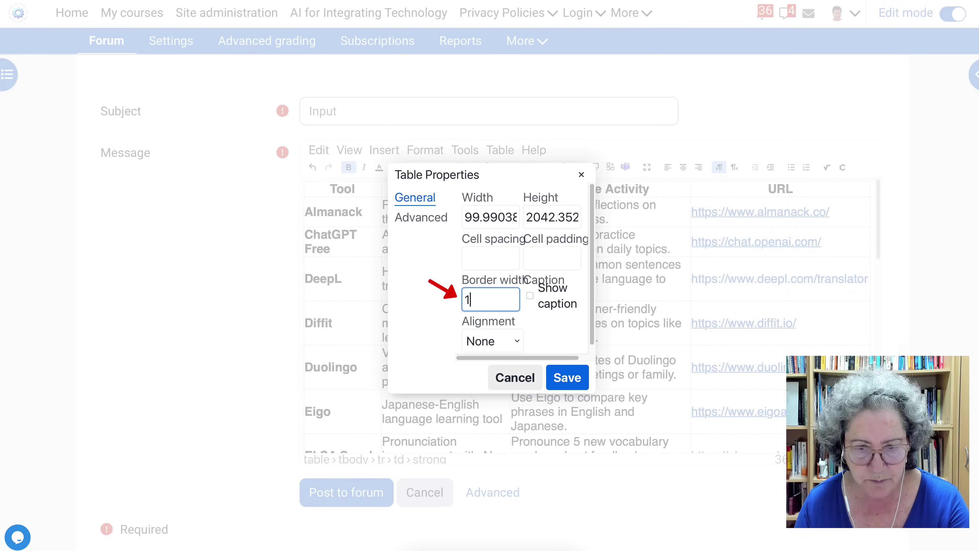
click(567, 377)
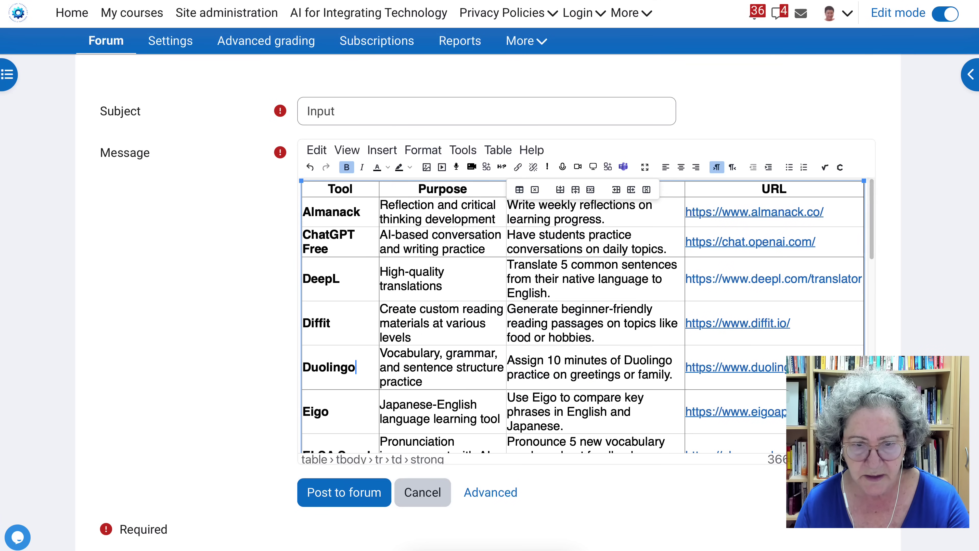
Step: Post the "Input" topic with its bordered table to the forum
scroll(488, 302, up, 3)
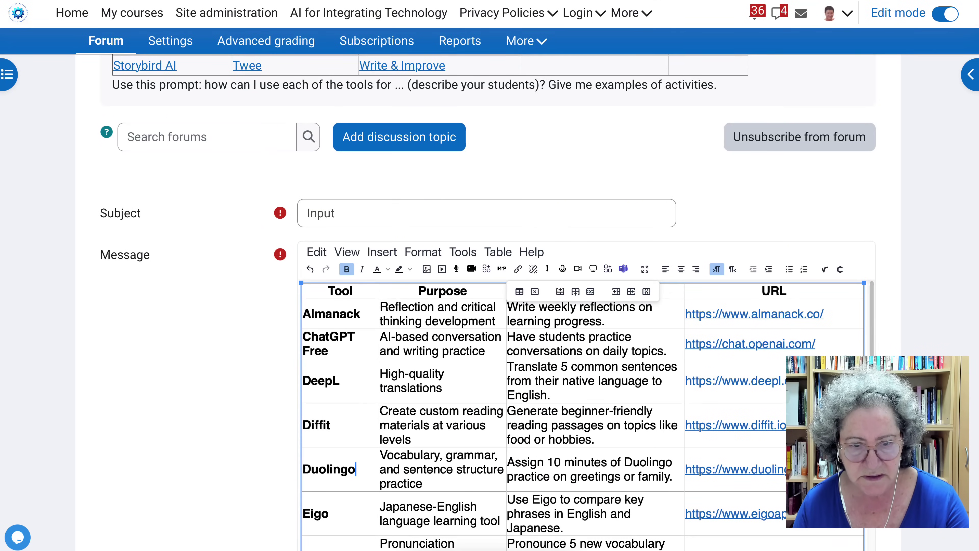
drag(328, 291, 597, 474)
scroll(598, 474, down, 3)
scroll(328, 468, down, 15)
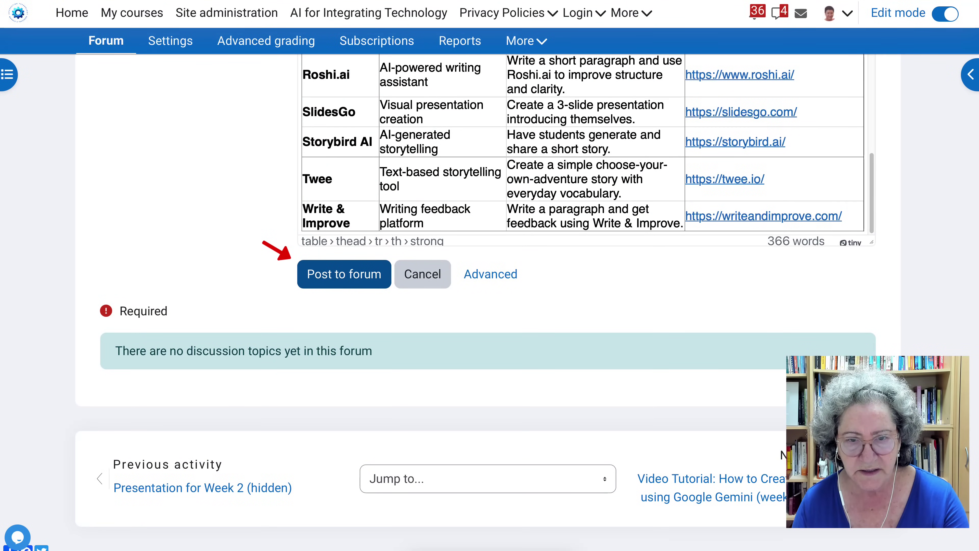
click(344, 274)
Step: Open the posted "Input" discussion and review its table of tools, purposes, activities and URLs from beginning to end
scroll(488, 302, down, 4)
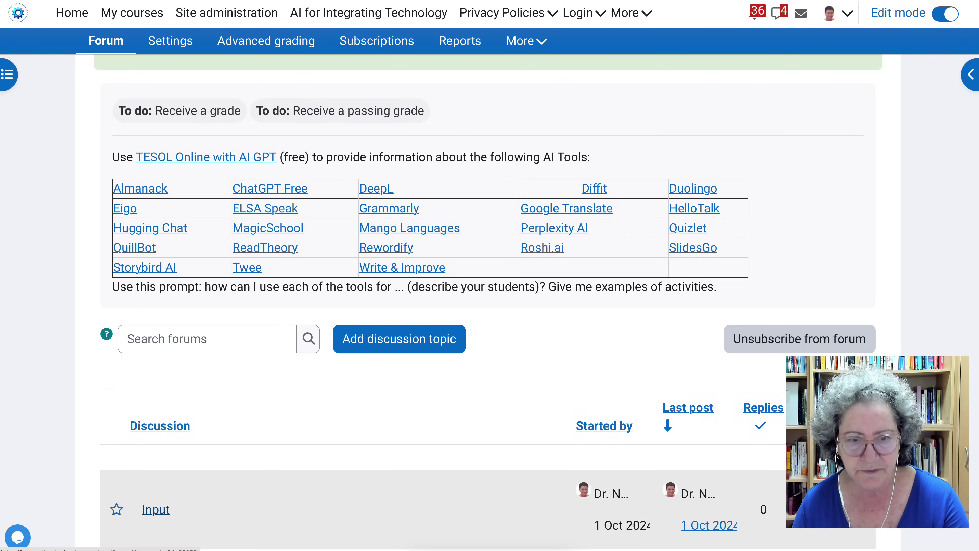
click(156, 509)
scroll(478, 309, down, 5)
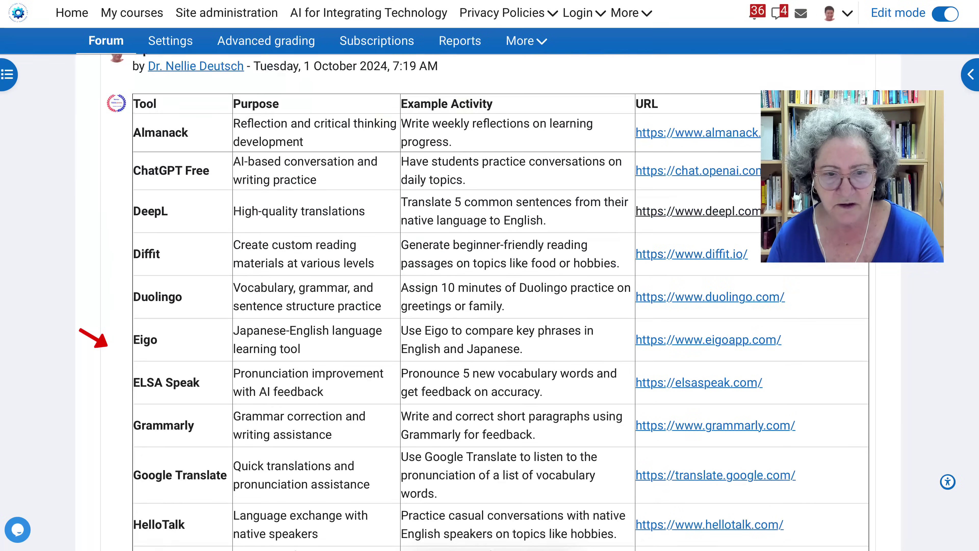
scroll(106, 344, down, 10)
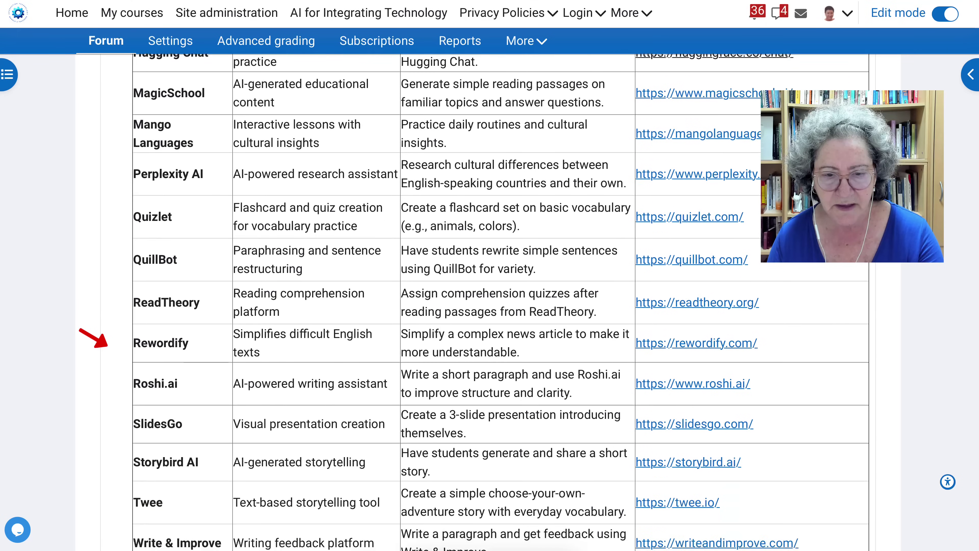
scroll(106, 345, down, 3)
scroll(106, 344, up, 12)
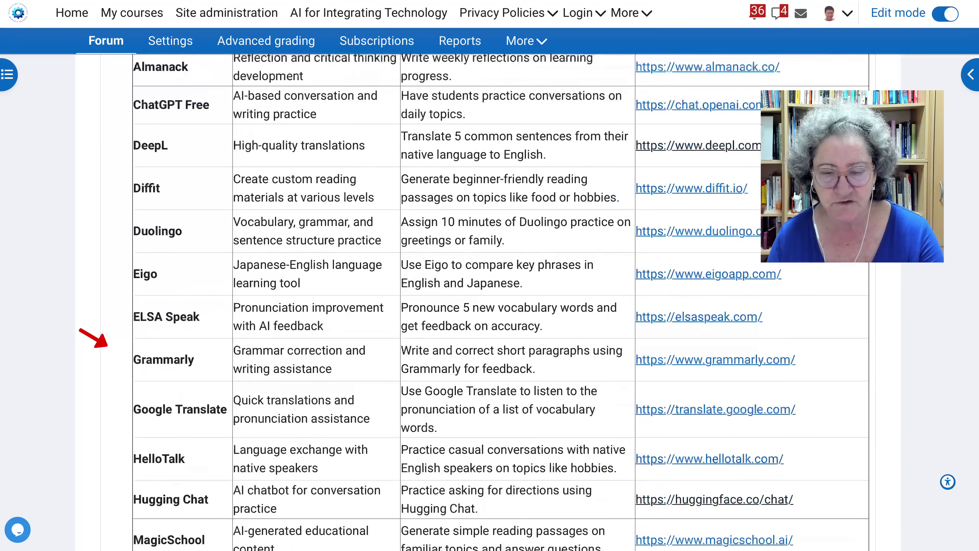
scroll(106, 345, up, 5)
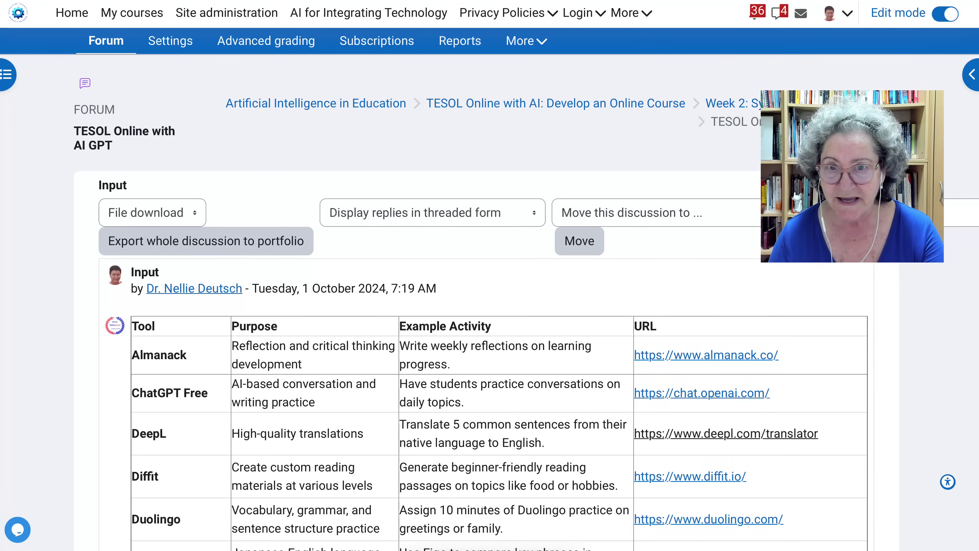